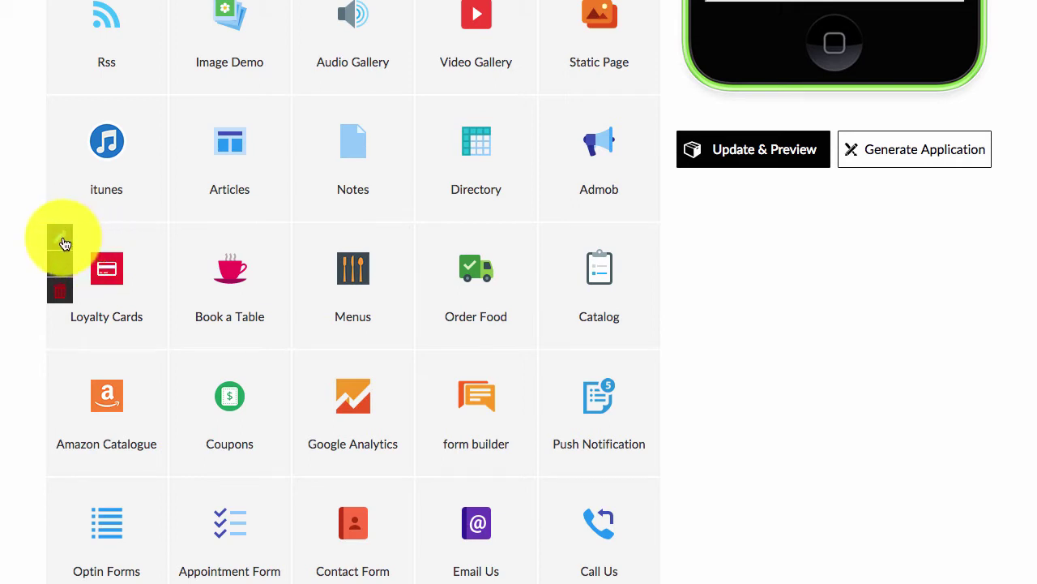
# - Open the Loyalty Cards content editor and keep its page title as 'Loyalty Cards'
pyautogui.click(62, 241)
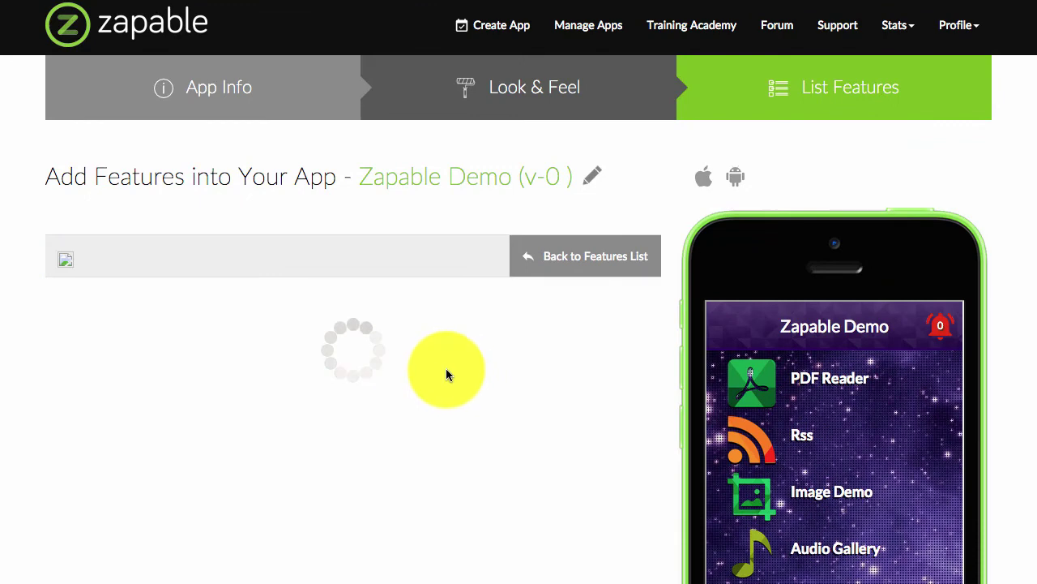
pyautogui.scroll(-3, 412, 361)
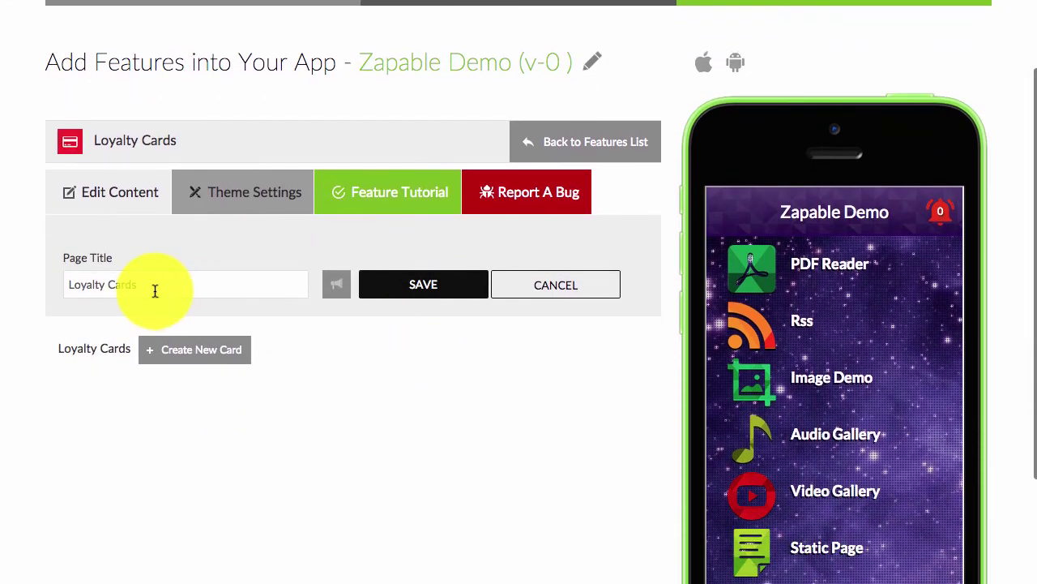
pyautogui.moveTo(155, 290); pyautogui.dragTo(44, 278)
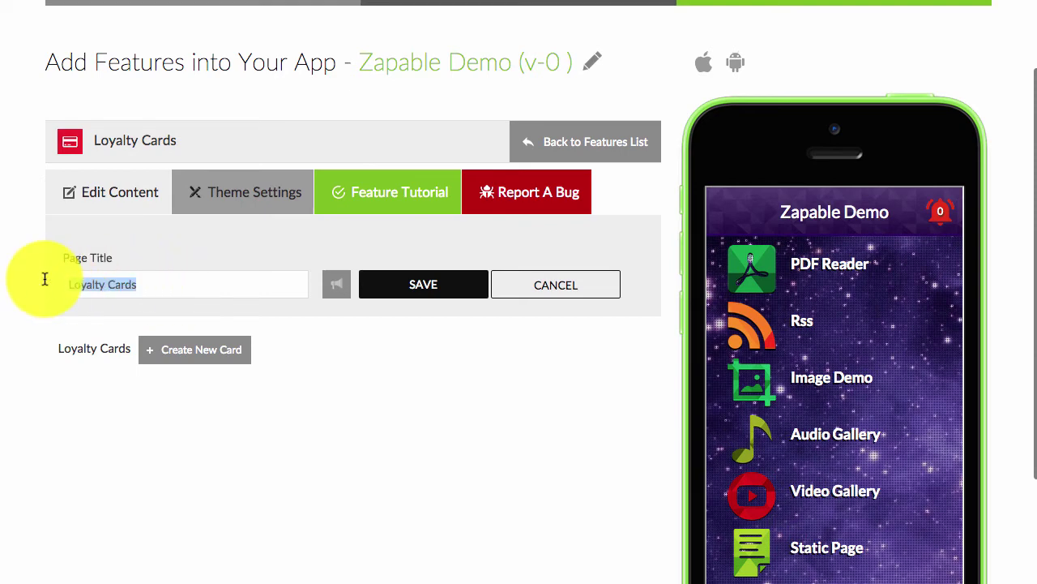
pyautogui.press('BackSpace')
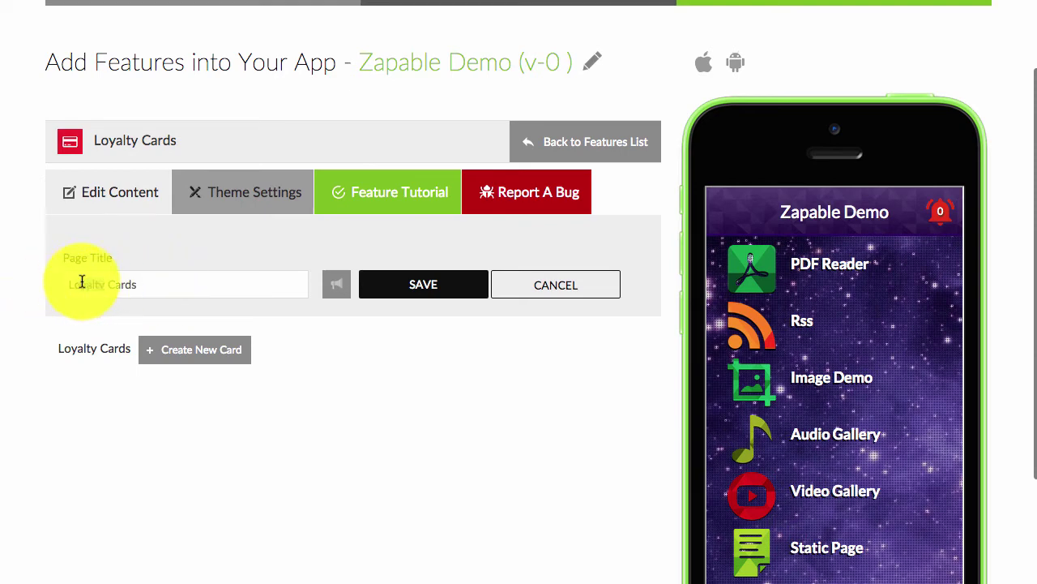
pyautogui.scroll(-5, 806, 336)
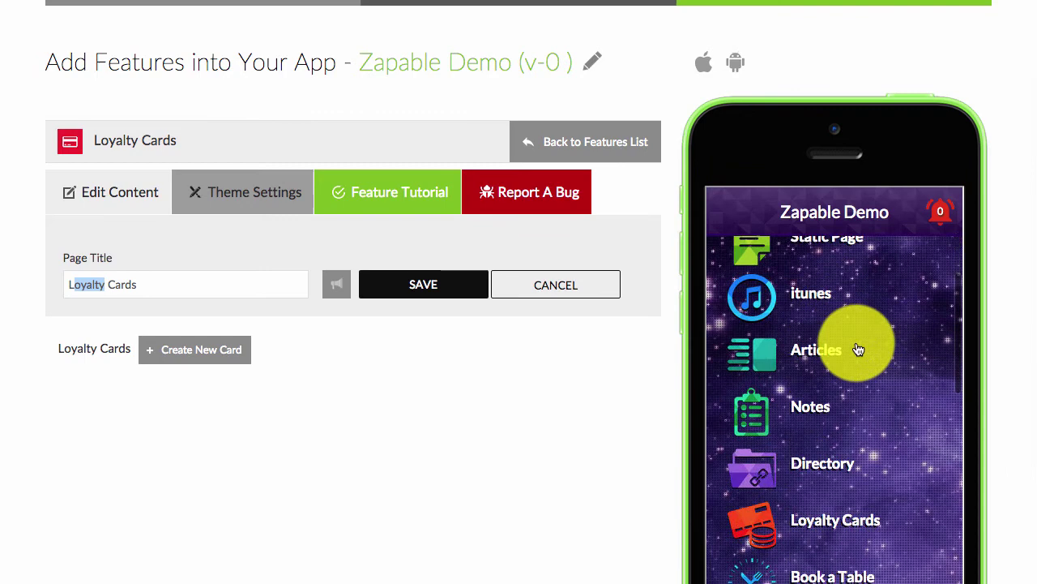
pyautogui.scroll(-3, 859, 349)
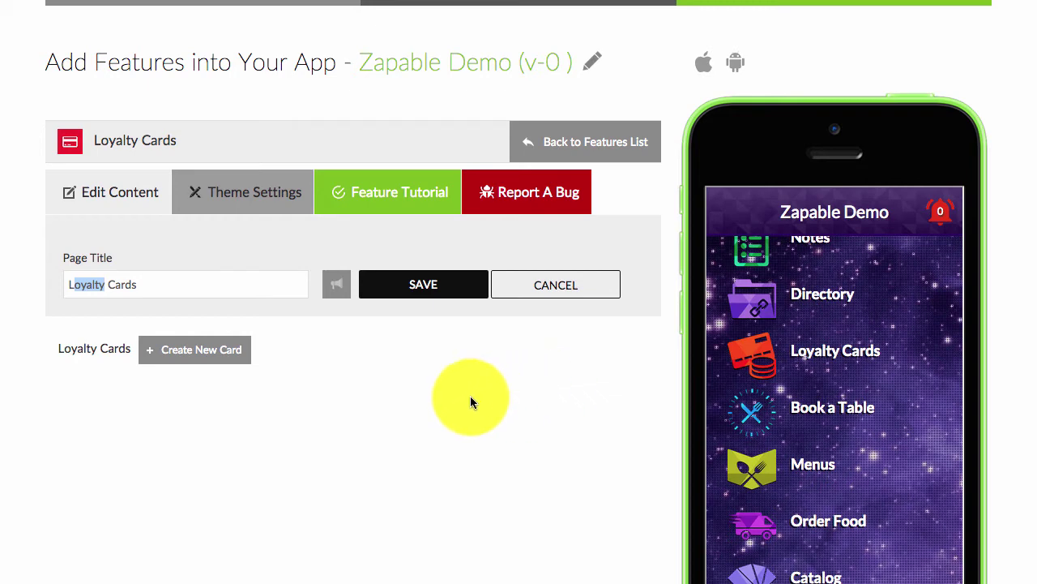
pyautogui.click(422, 392)
pyautogui.click(202, 361)
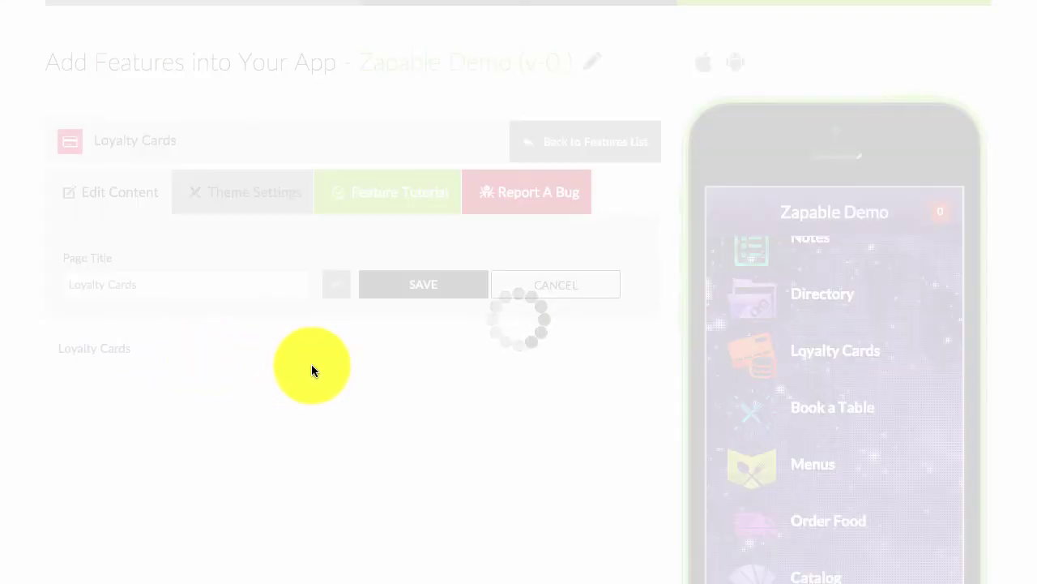
pyautogui.scroll(-5, 317, 371)
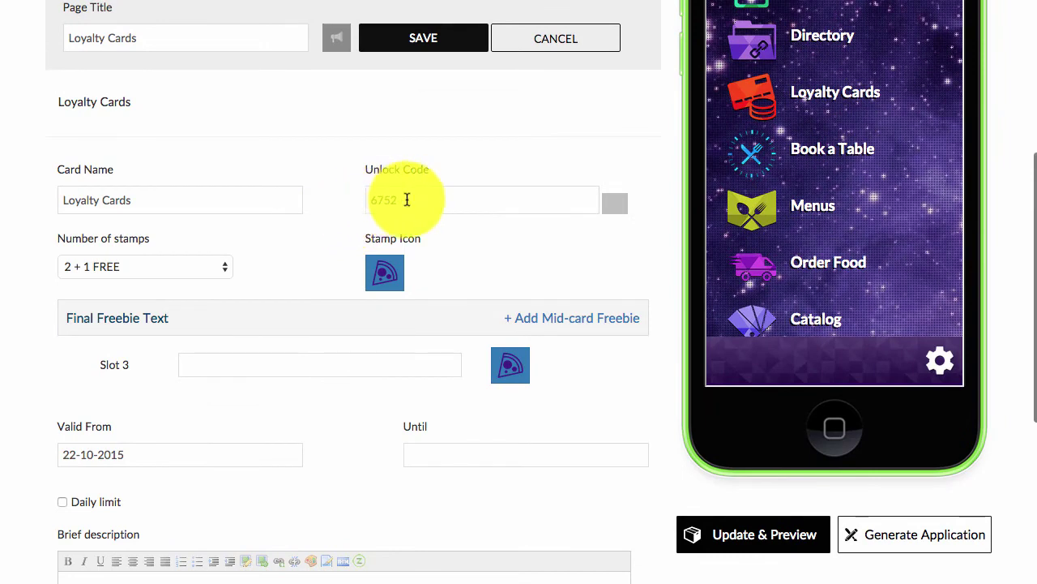
pyautogui.click(405, 202)
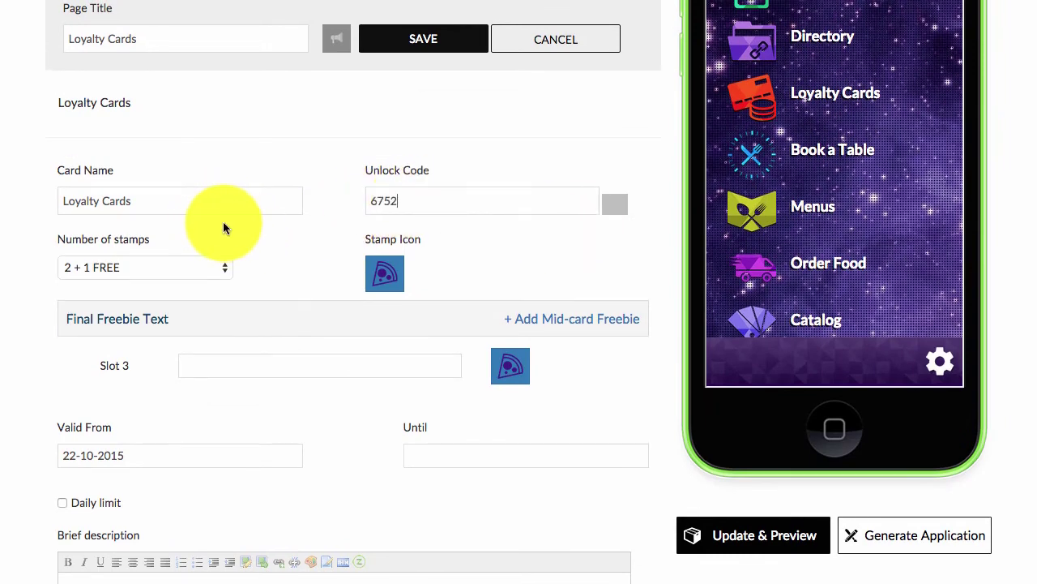
pyautogui.scroll(2, 222, 221)
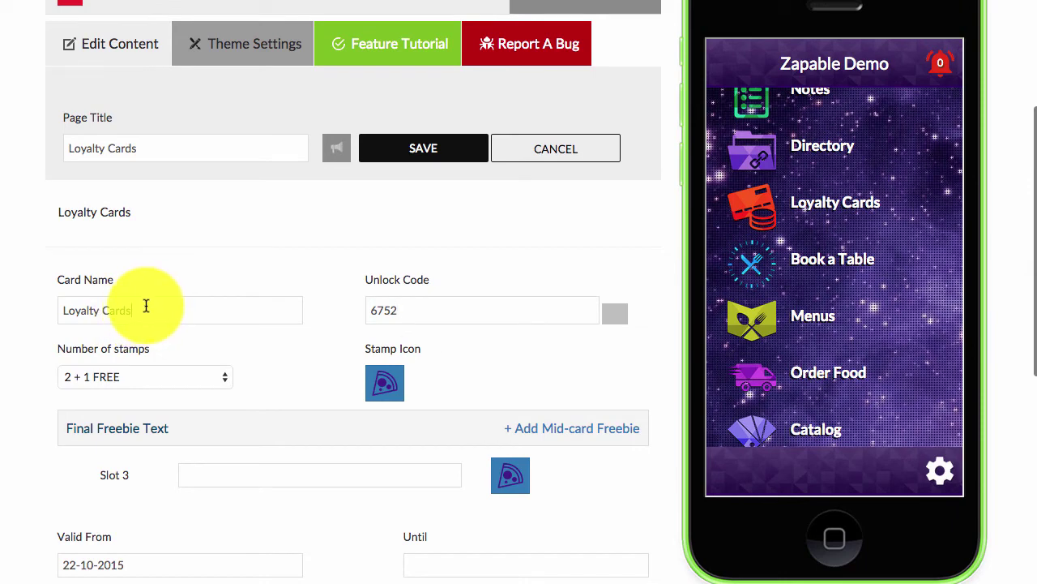
pyautogui.moveTo(145, 311); pyautogui.dragTo(64, 310)
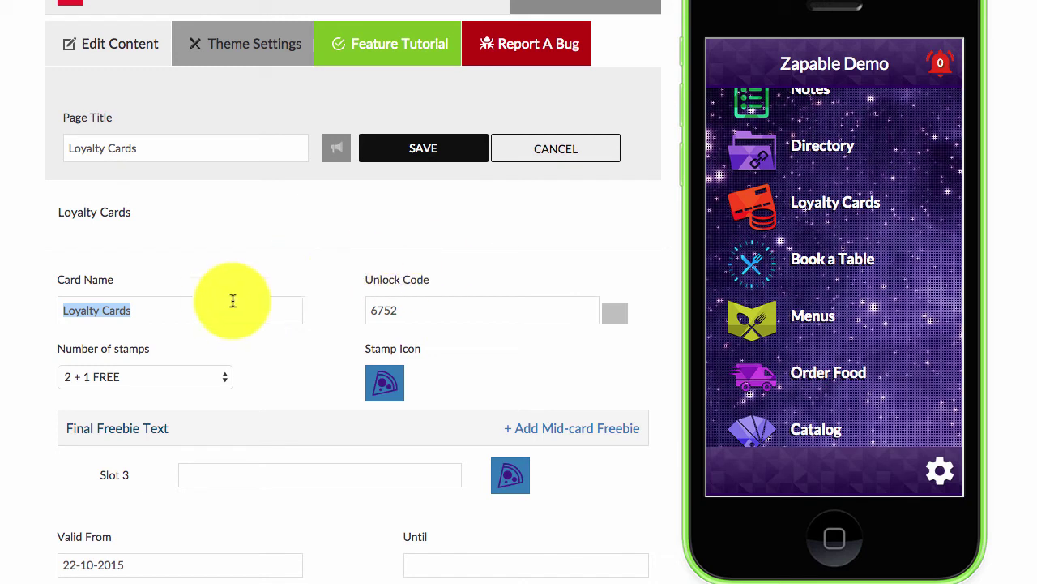
# - Make the card 6 + 1 FREE stamps with slot 7 freebie text 'Free Coffee. Yay!'
pyautogui.click(172, 378)
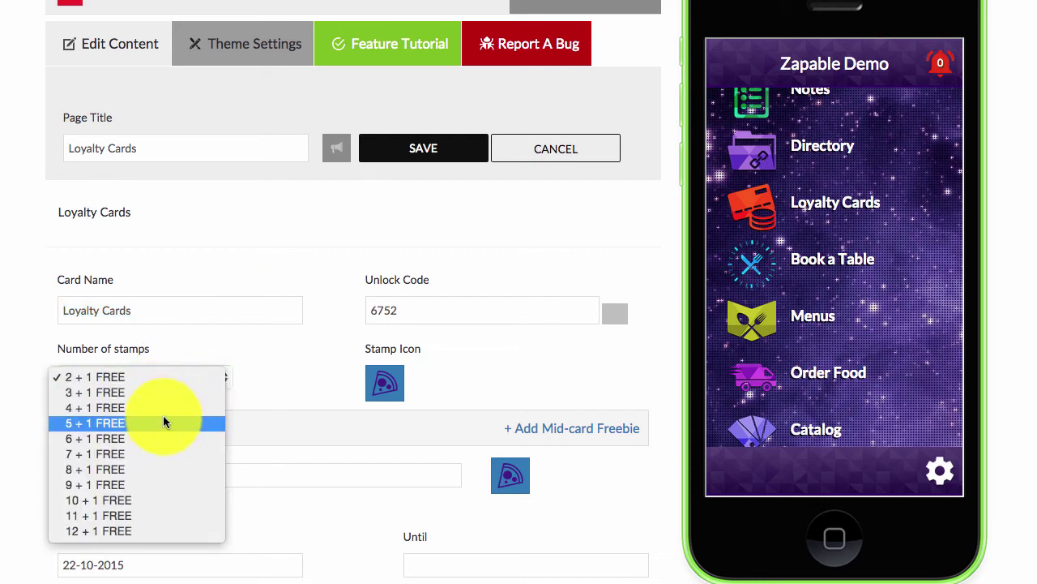
pyautogui.click(144, 440)
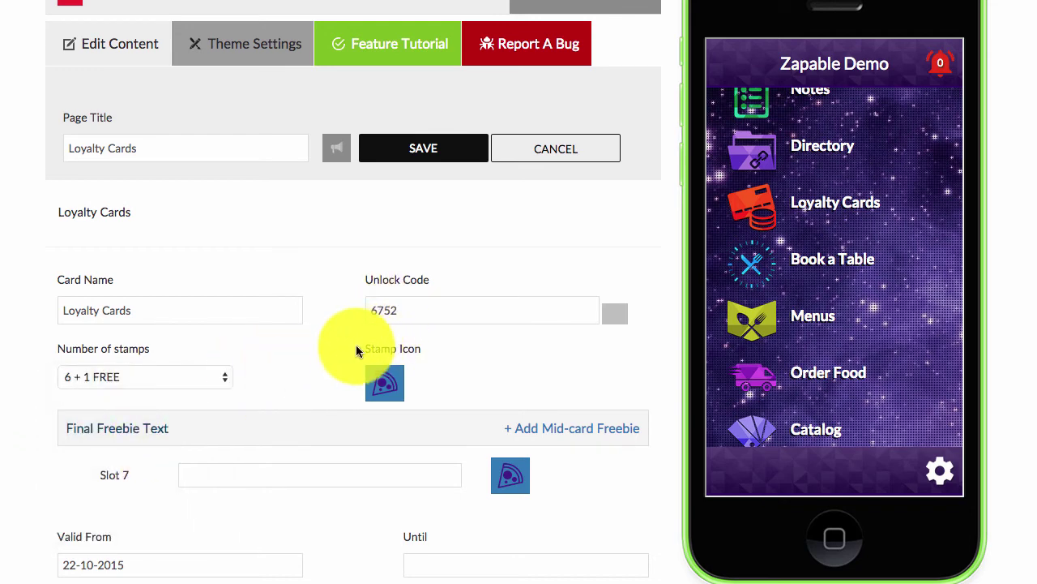
pyautogui.scroll(-2, 364, 340)
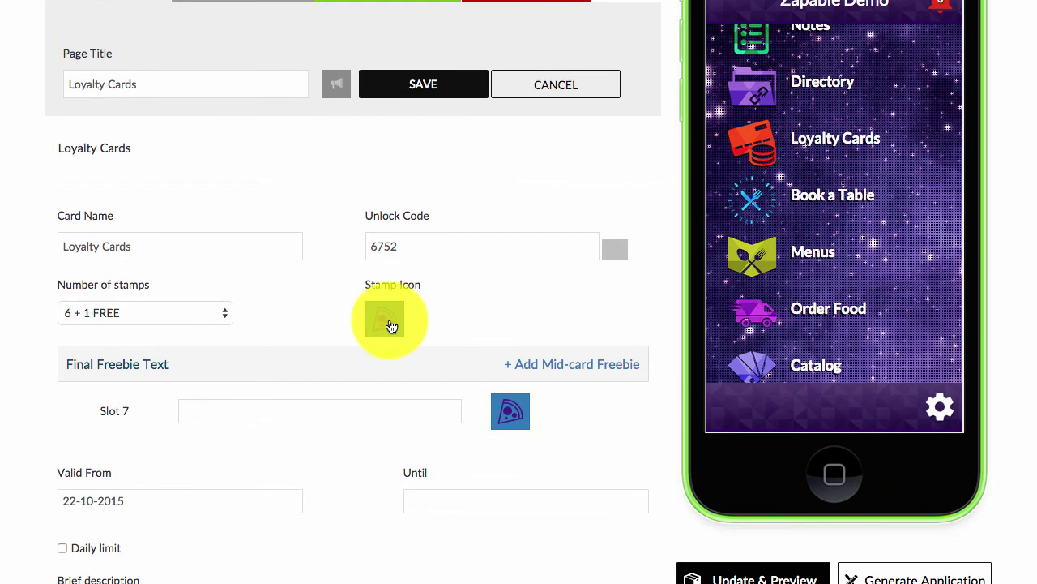
pyautogui.scroll(-1, 396, 326)
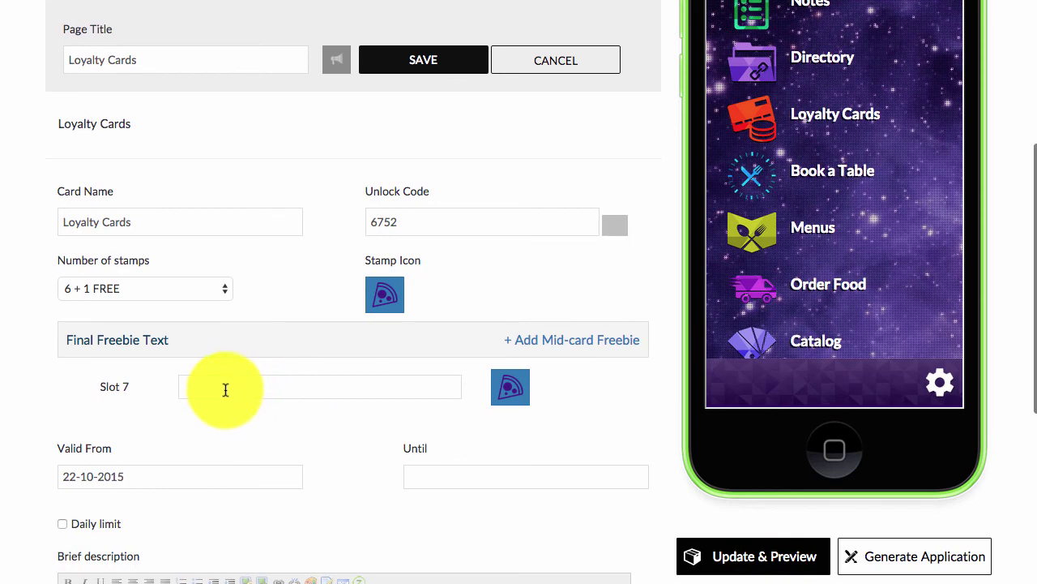
pyautogui.click(226, 388)
pyautogui.write('Free Coffee')
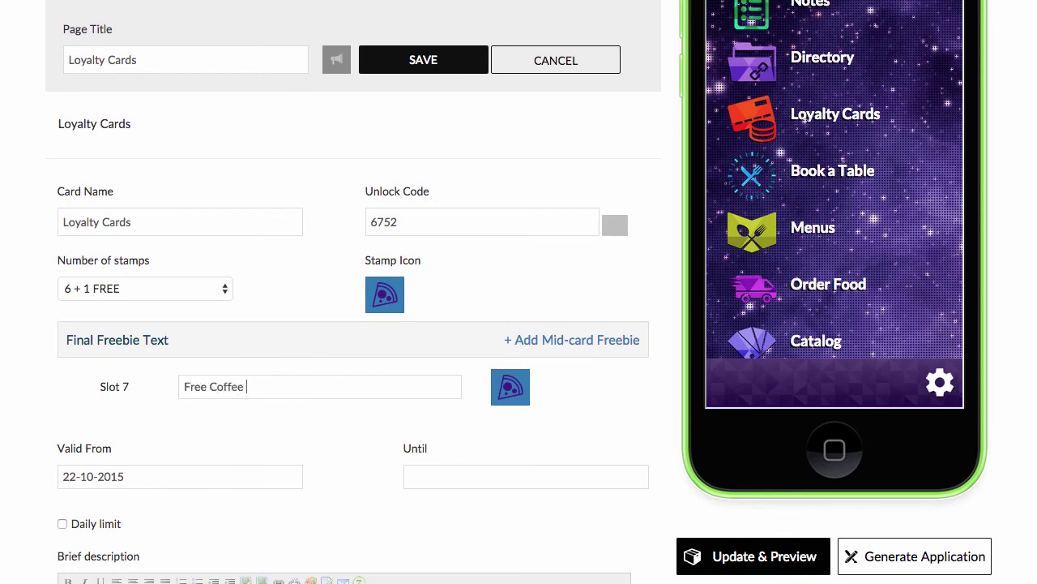
pyautogui.write('. Yay!')
pyautogui.scroll(-3, 203, 398)
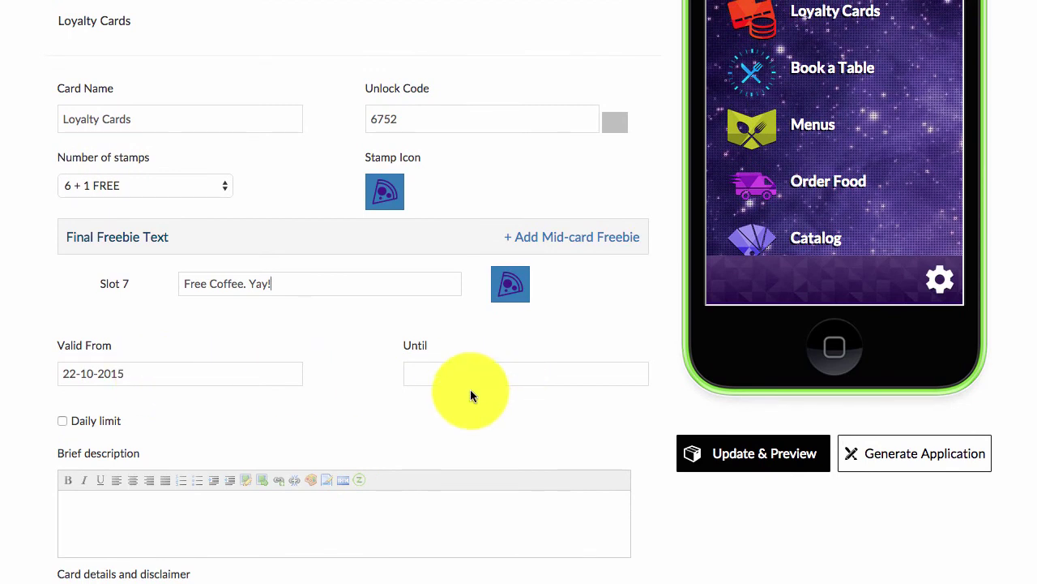
# - Turn on the daily limit of 1 stamp per user per day
pyautogui.click(61, 422)
pyautogui.scroll(-1, 187, 447)
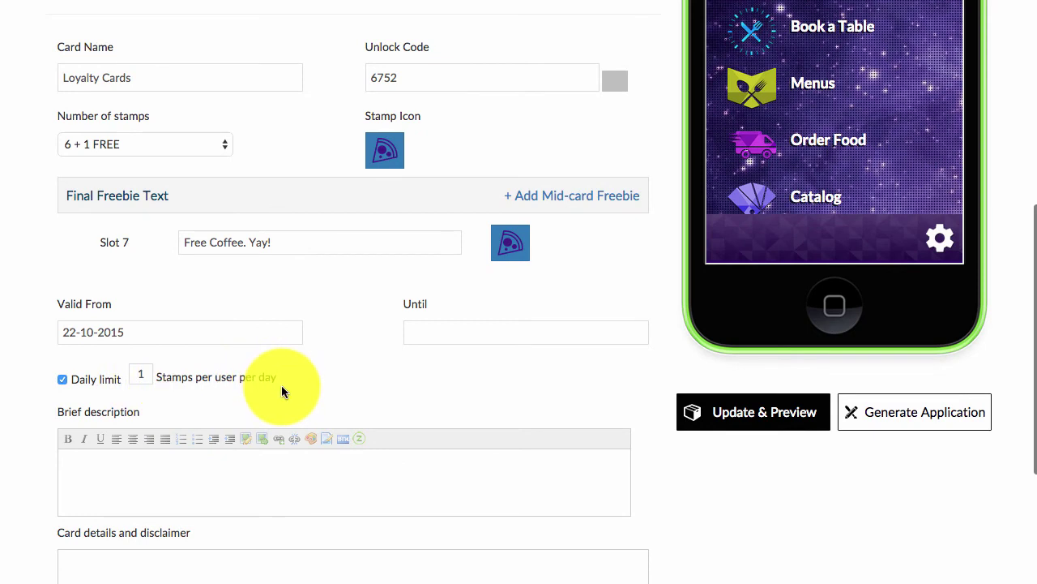
pyautogui.scroll(-3, 291, 391)
# - Add the centred brief description 'Buy Any 6 Regular Coffee's And Get A Free Coffee Of Your Choice'
pyautogui.click(137, 357)
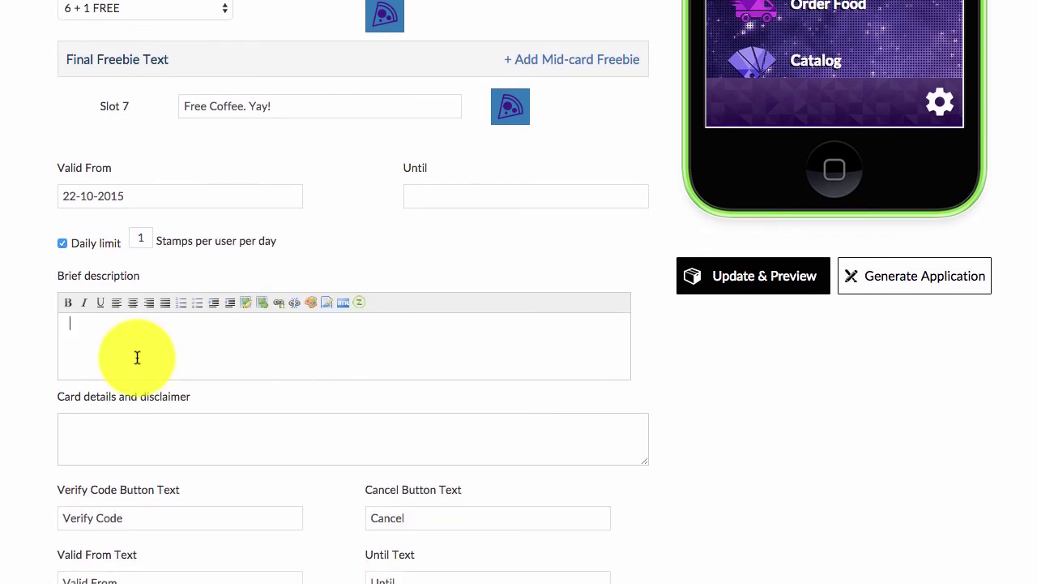
pyautogui.write('Buy')
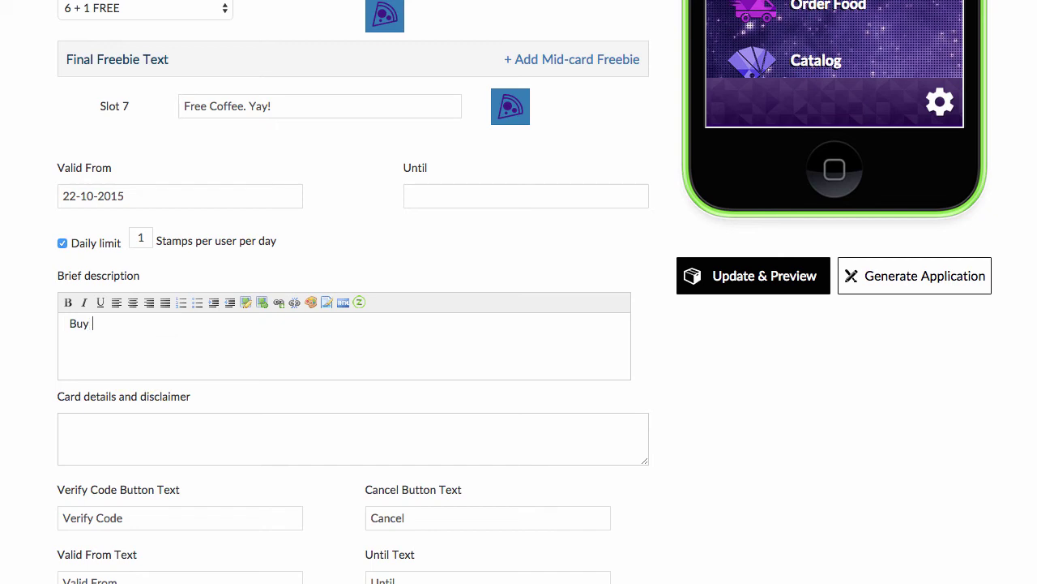
pyautogui.write(" Any 6 Regular Coffee's ")
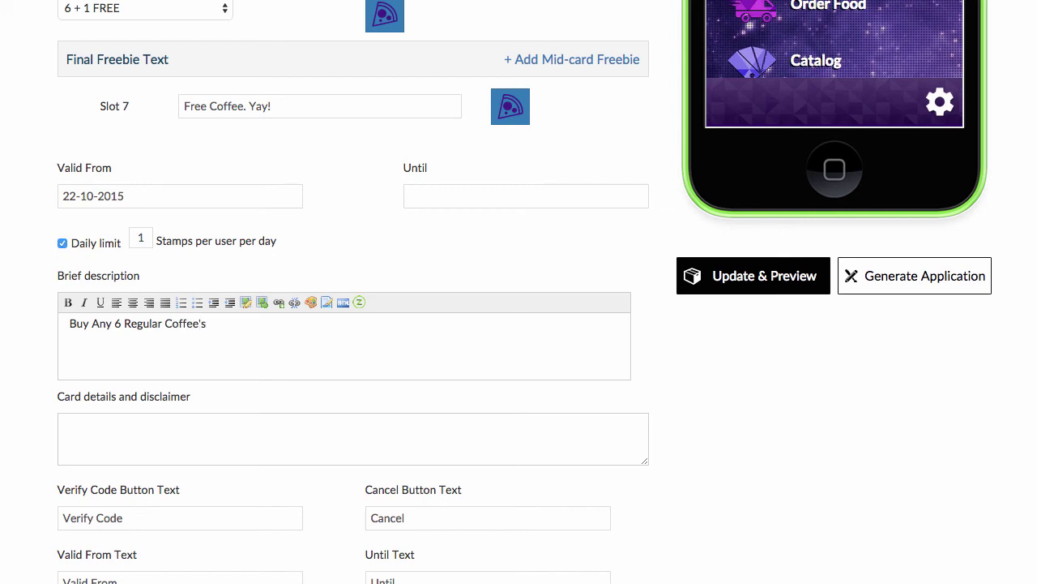
pyautogui.write('And Get A Free Coffee Of Your ')
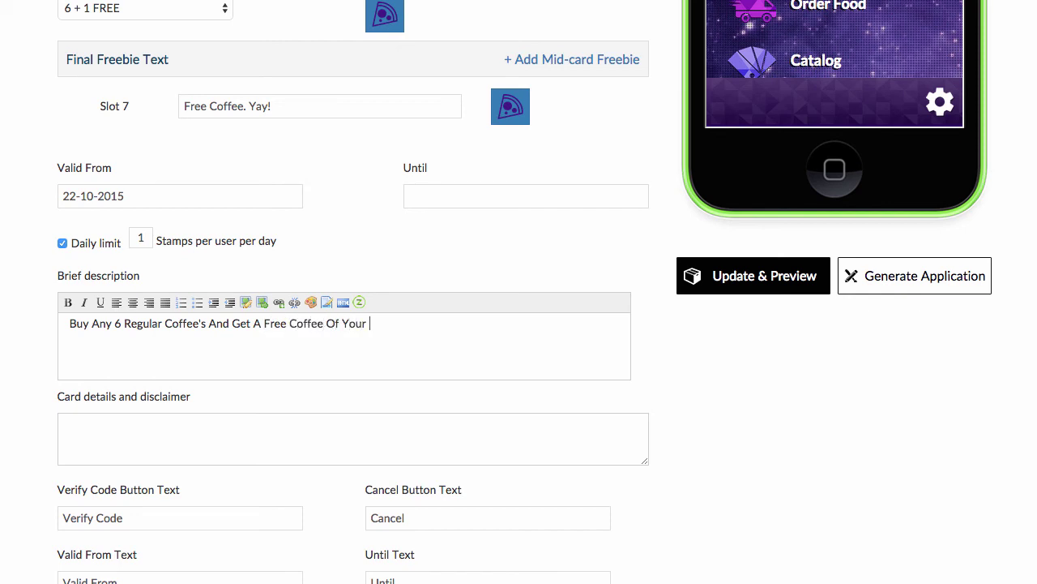
pyautogui.write('Choice')
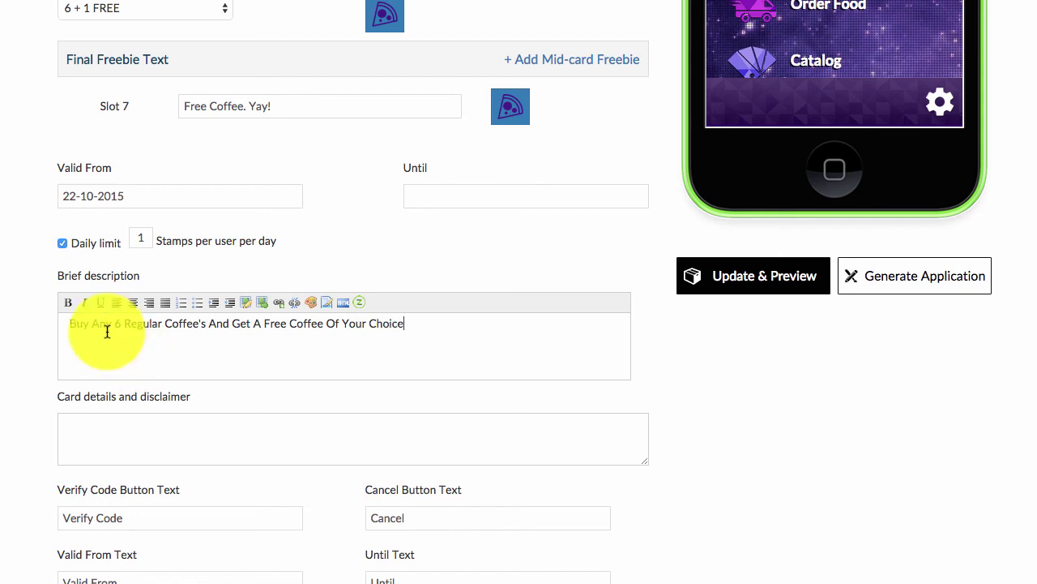
pyautogui.moveTo(412, 324); pyautogui.dragTo(51, 327)
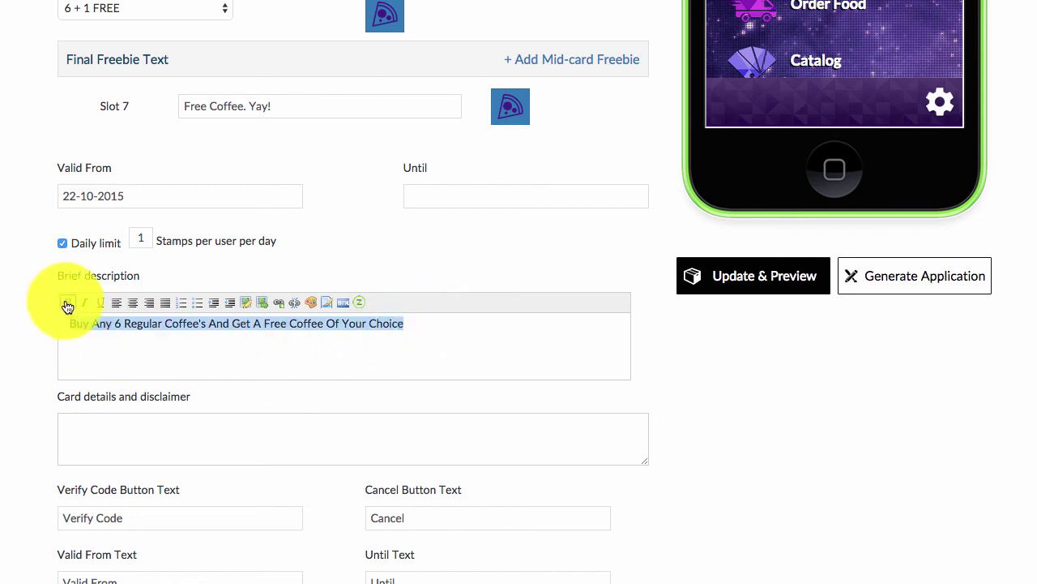
pyautogui.click(132, 303)
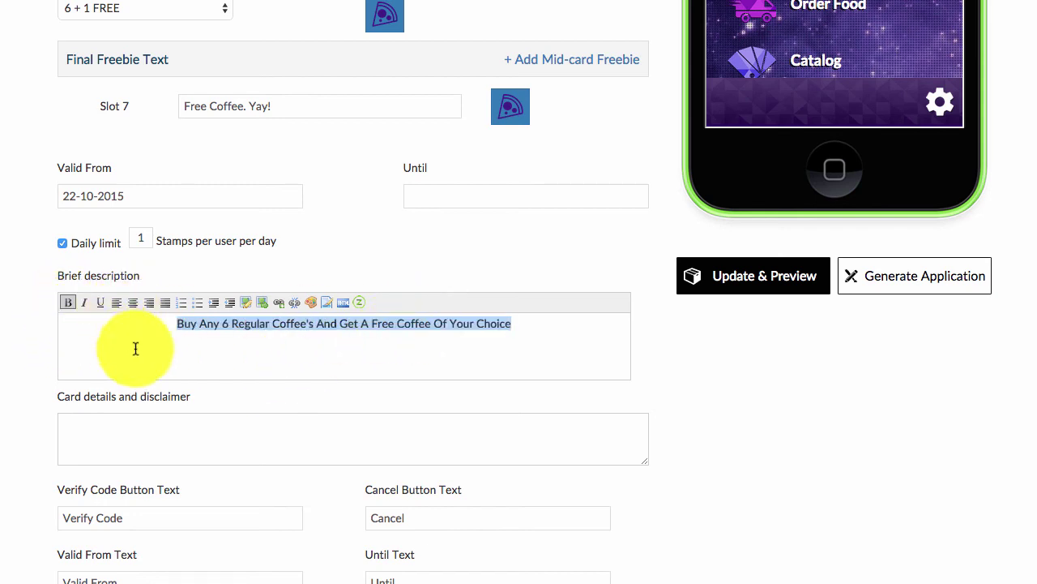
pyautogui.click(168, 346)
pyautogui.scroll(-1, 166, 356)
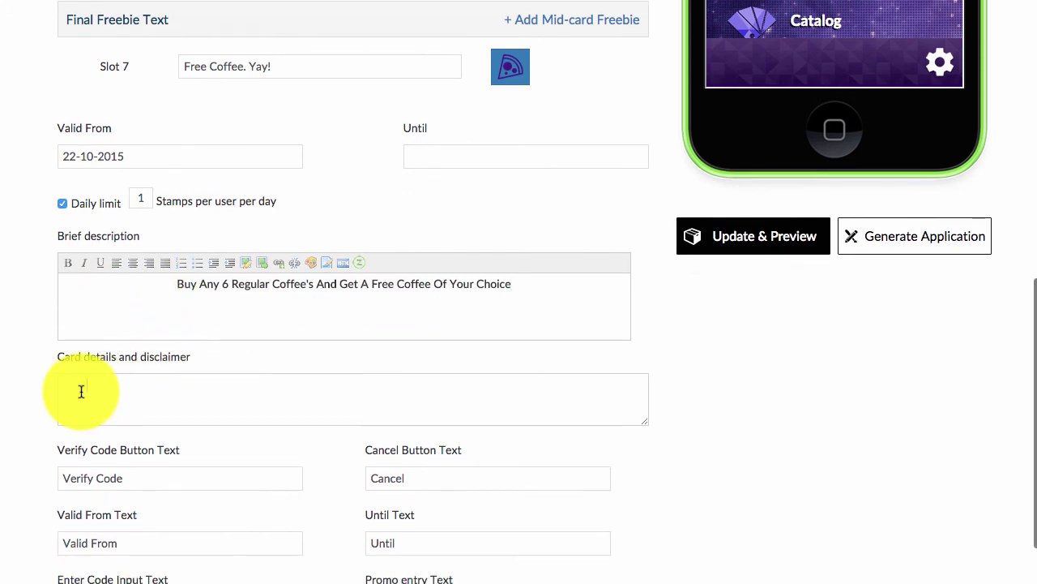
# - Check the card details and disclaimer field and the Cancel Button Text field
pyautogui.click(172, 393)
pyautogui.scroll(-4, 171, 389)
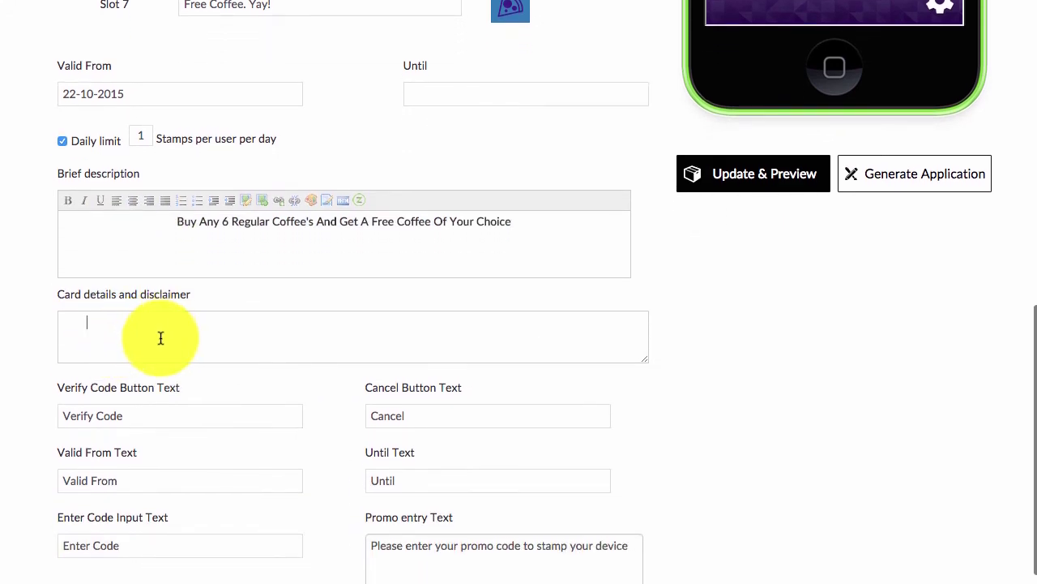
pyautogui.scroll(-1, 214, 396)
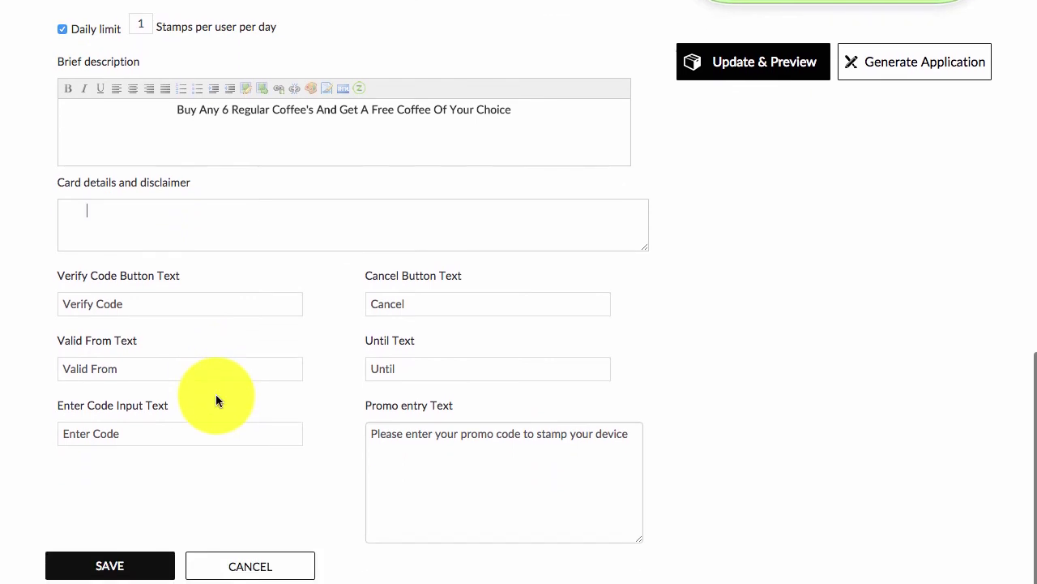
pyautogui.click(410, 304)
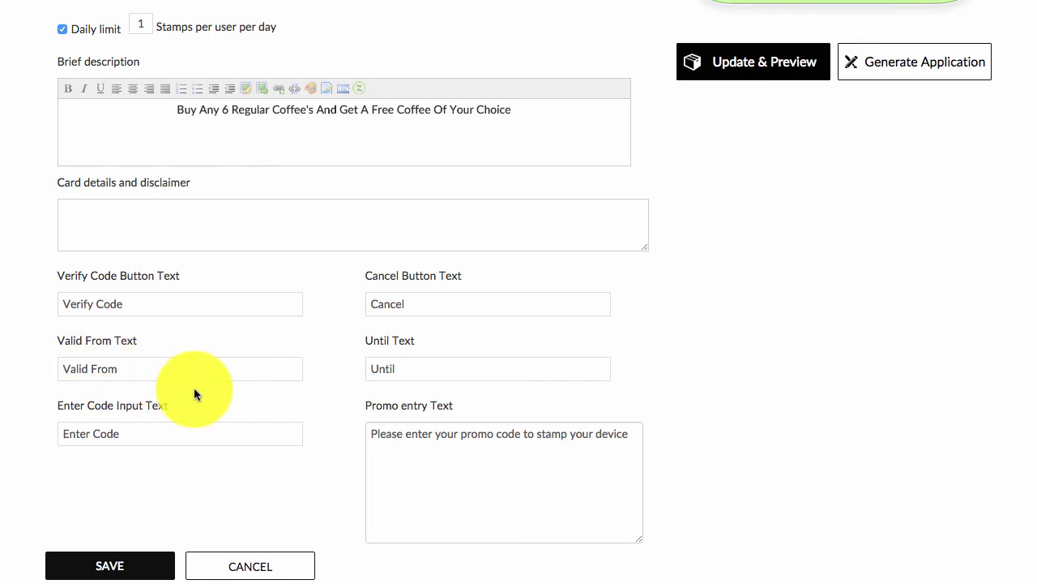
# - Save the loyalty card and refresh the app preview with Update & Preview
pyautogui.scroll(1, 274, 377)
pyautogui.scroll(6, 313, 359)
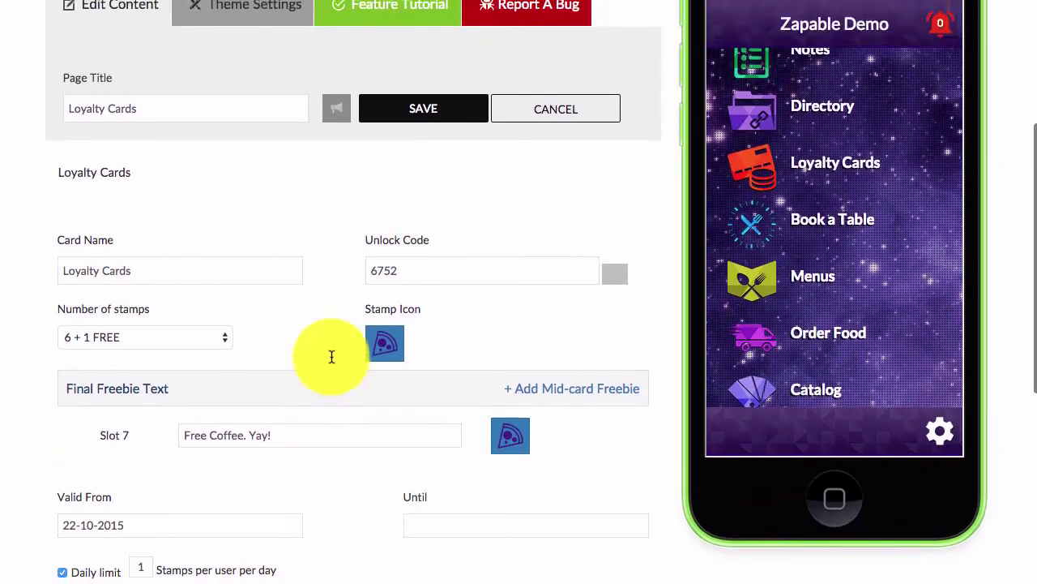
pyautogui.scroll(-5, 332, 356)
pyautogui.scroll(-2, 331, 356)
pyautogui.click(121, 560)
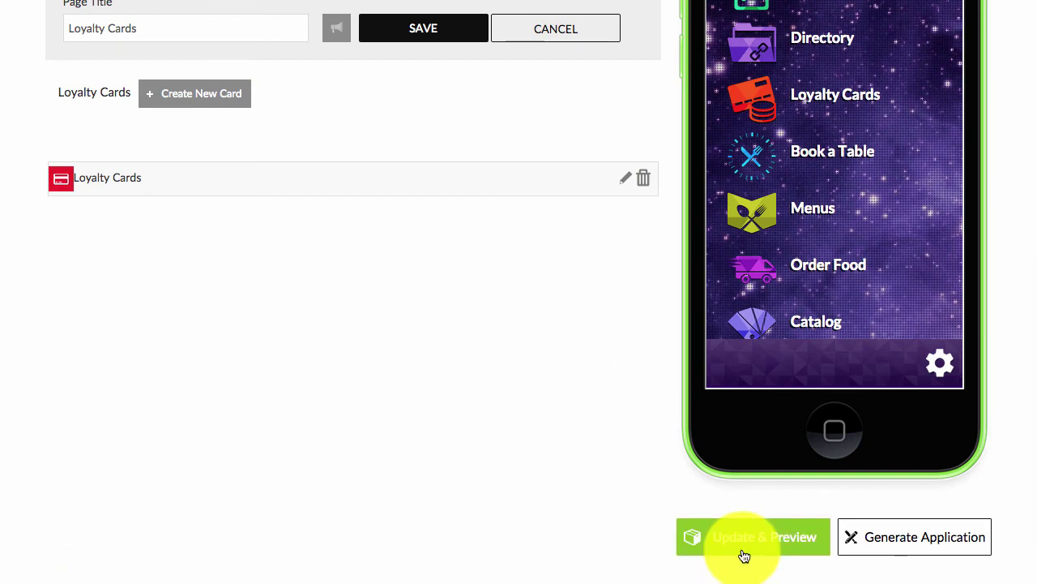
pyautogui.click(742, 548)
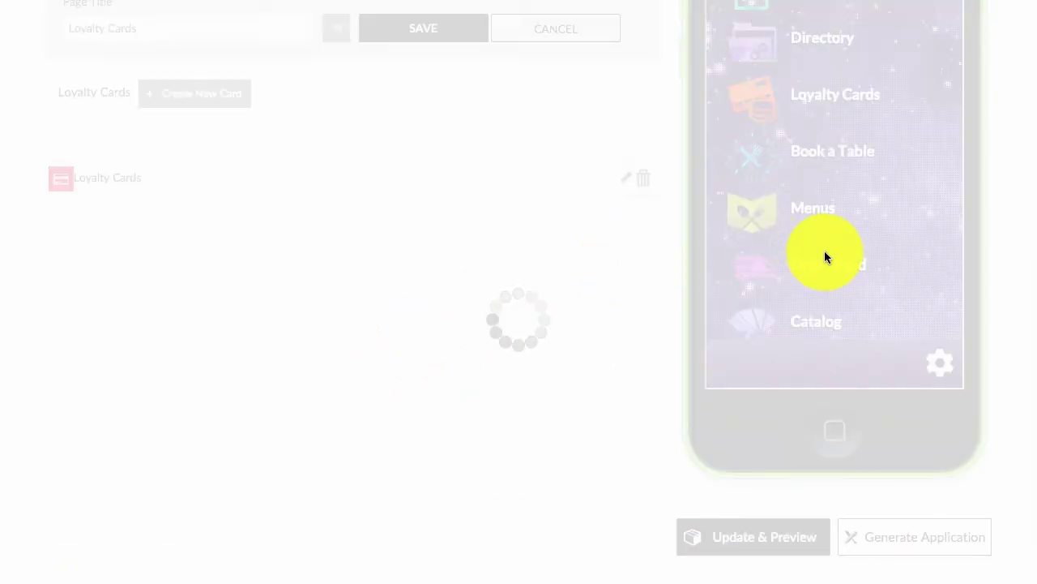